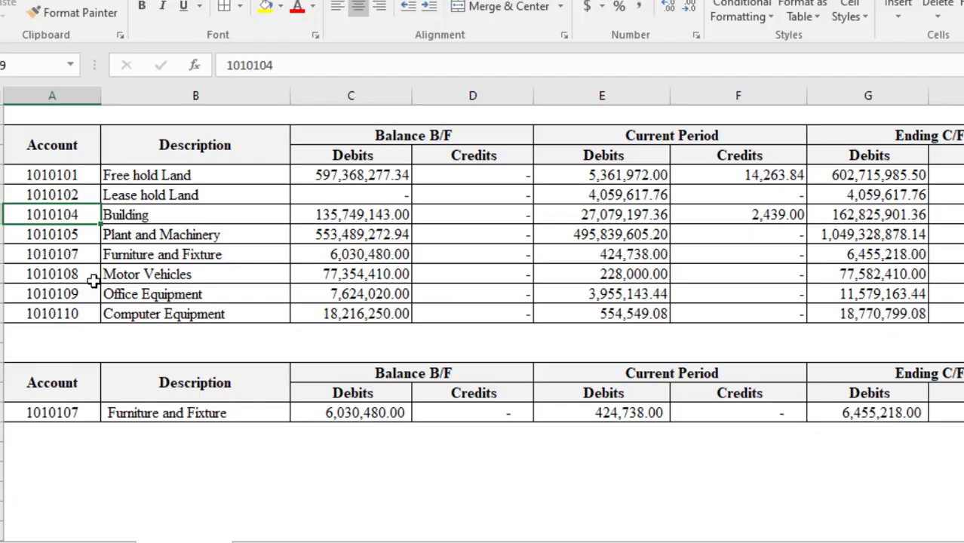
Paste account 1010104 into the account cell of the trial-balance lookup row.
click(68, 411)
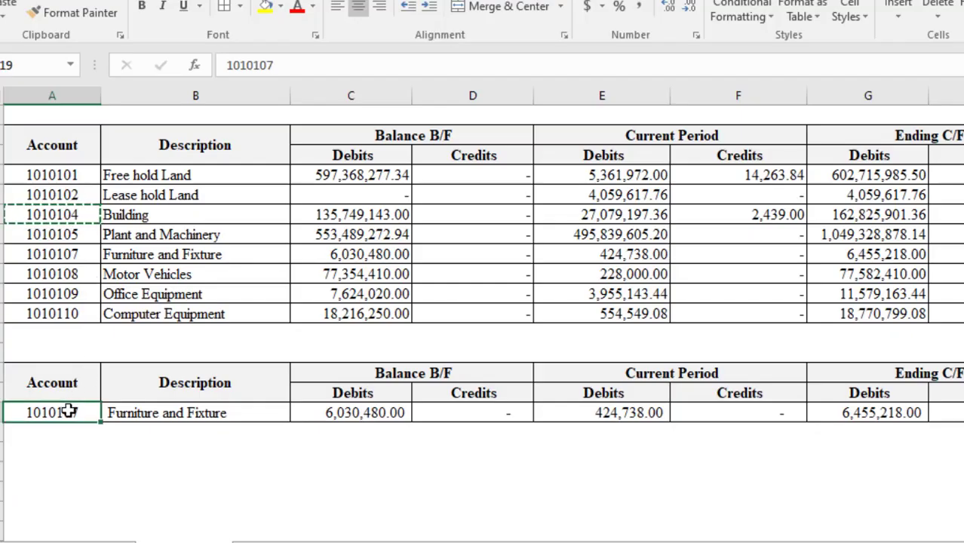
text(1010104)
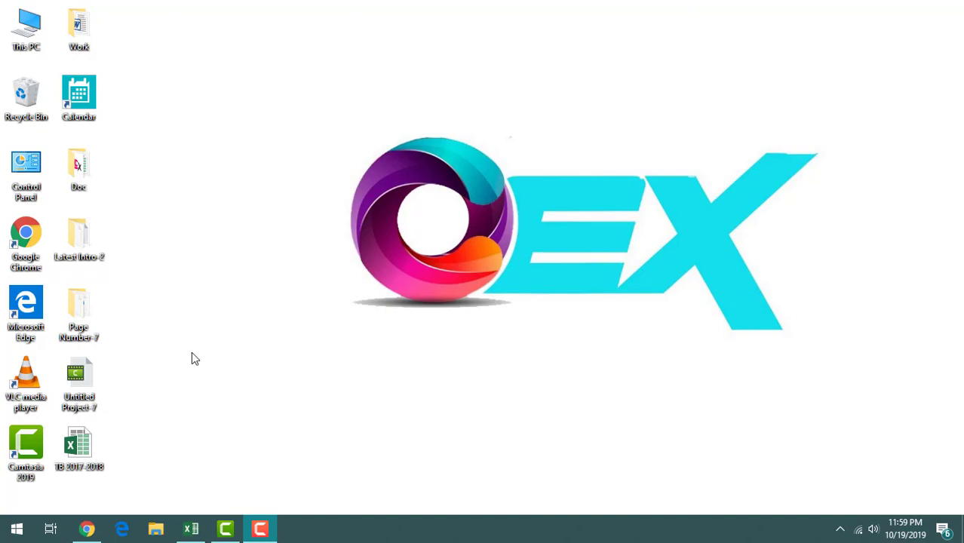
Restore the TB 2017-2018 workbook window from the taskbar.
click(191, 530)
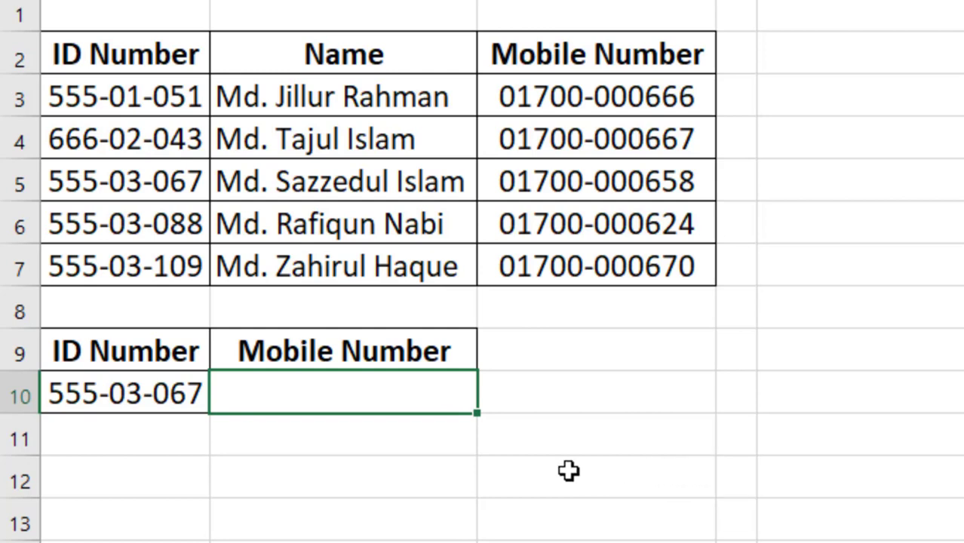
double_click(317, 392)
text(=)
text(Looku)
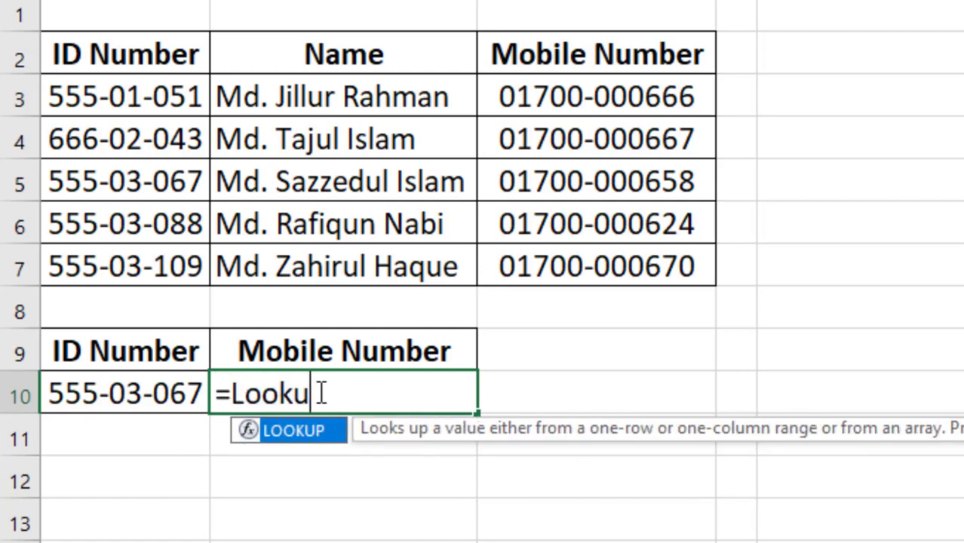
text(p)
text(()
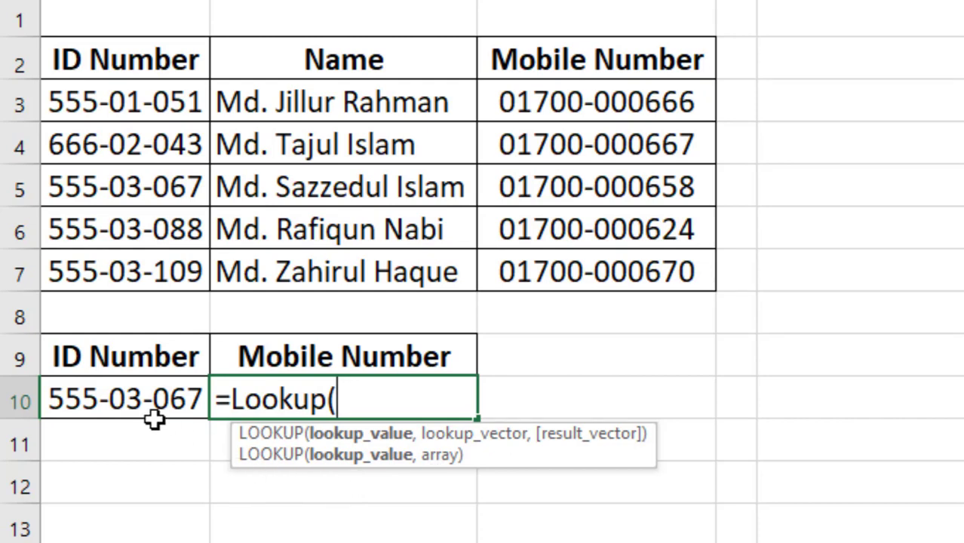
click(137, 404)
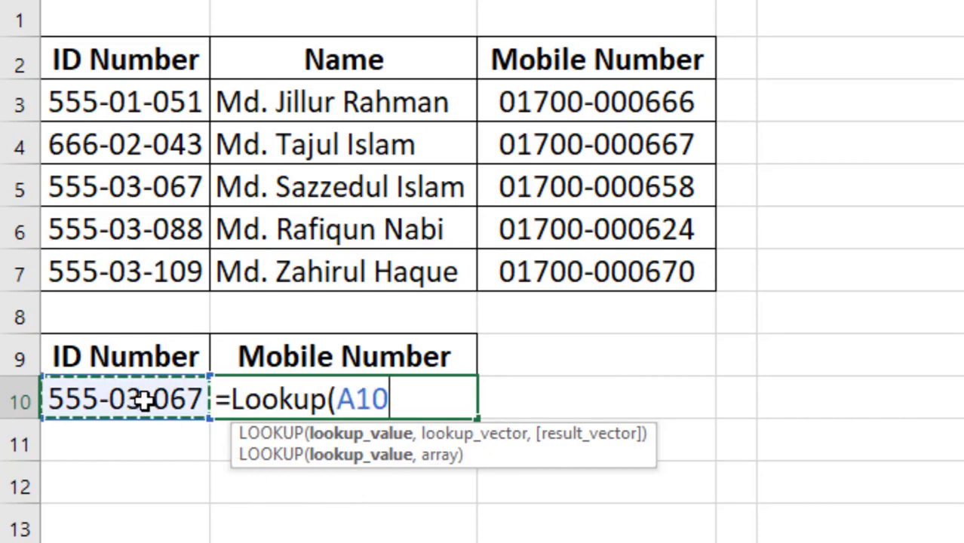
text(,)
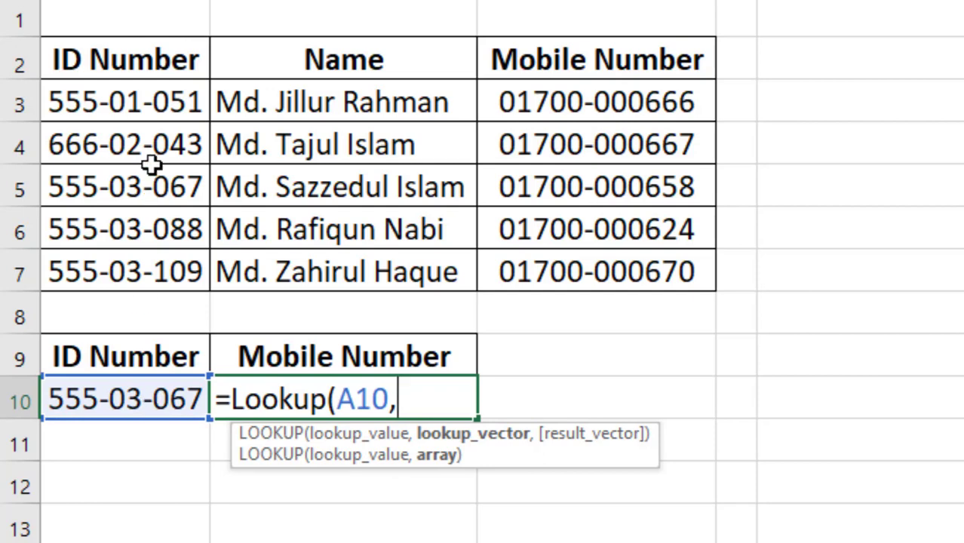
drag(140, 101, 615, 290)
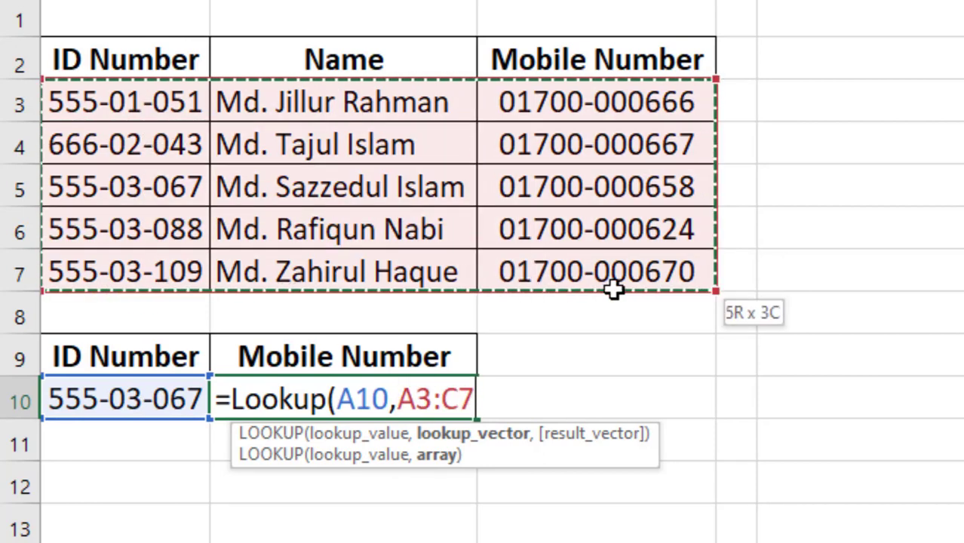
key(Return)
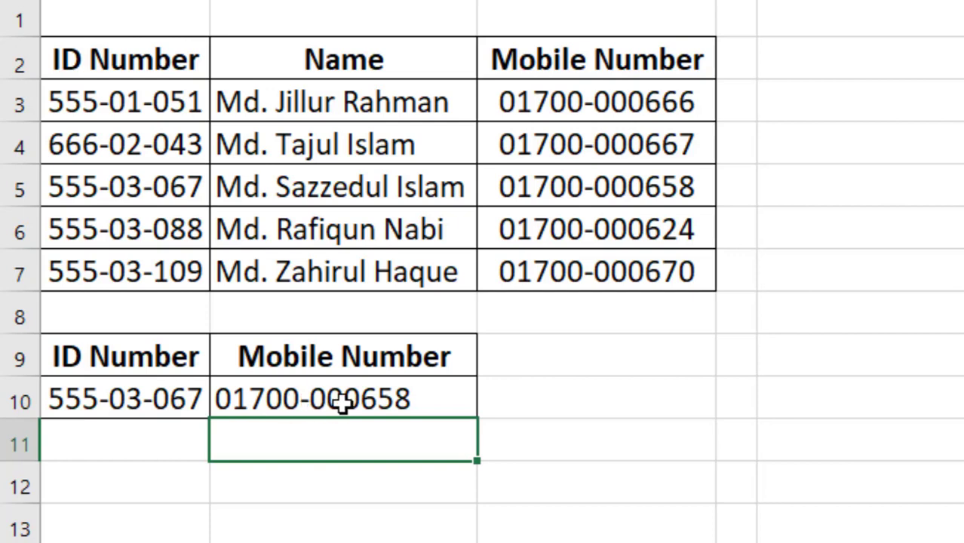
click(185, 402)
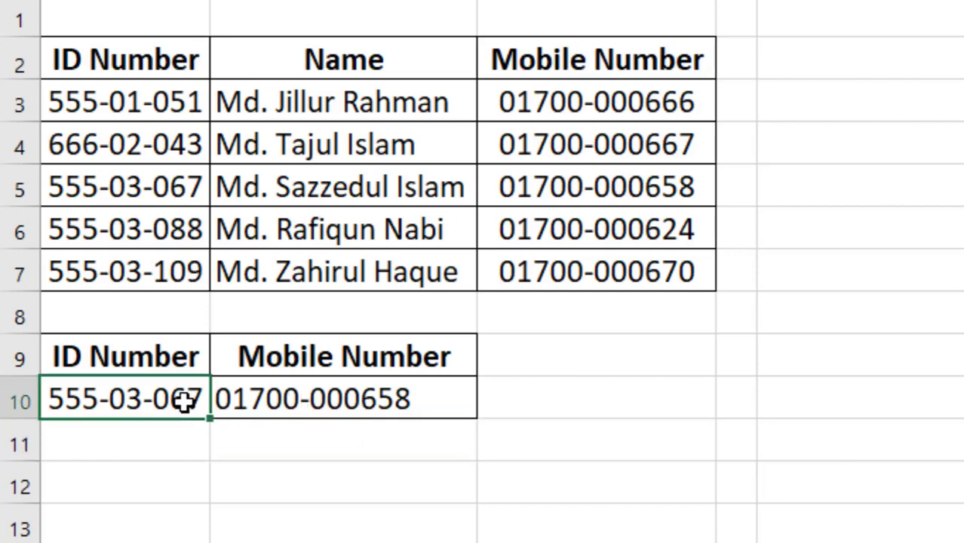
click(155, 187)
click(626, 182)
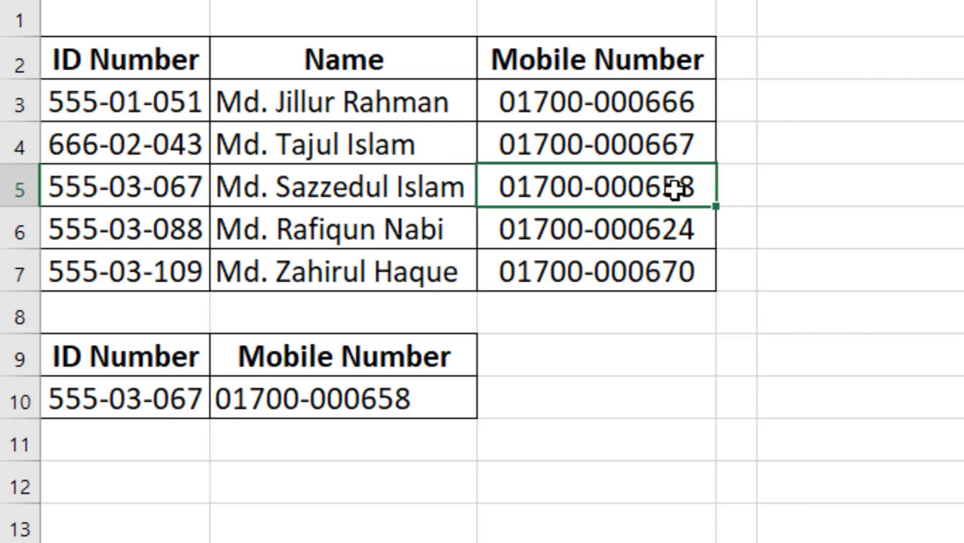
click(377, 396)
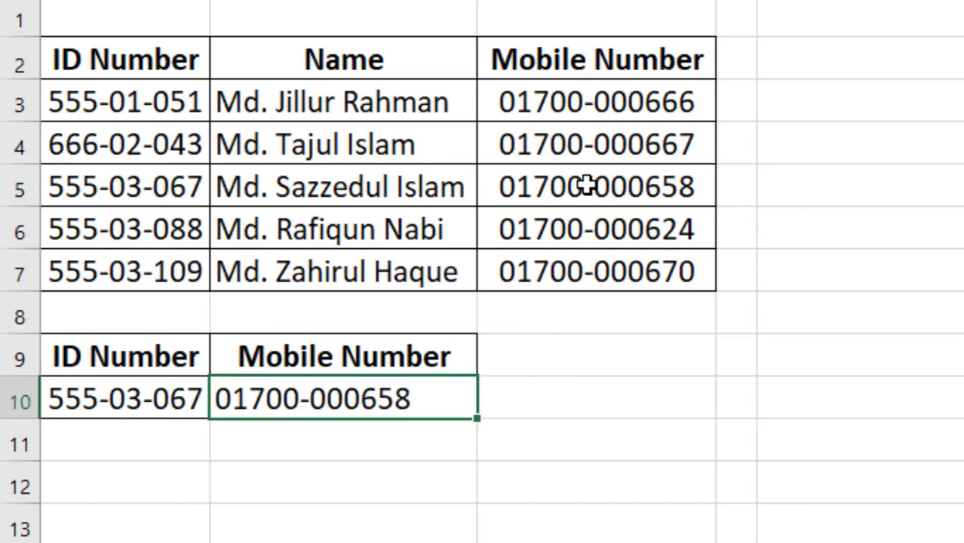
click(527, 185)
Copy ID 555-03-088 from A6 into lookup cell A10 and check the new mobile number.
click(410, 398)
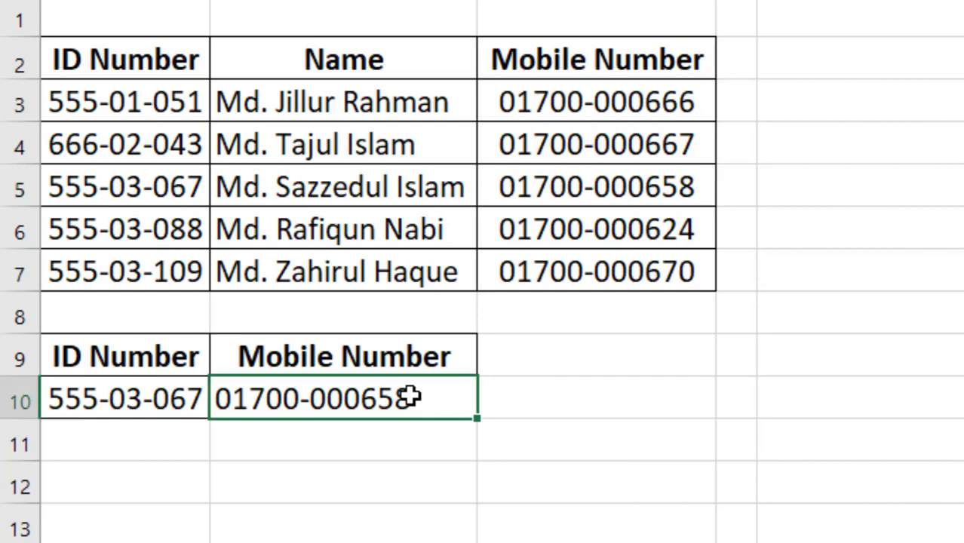
click(155, 226)
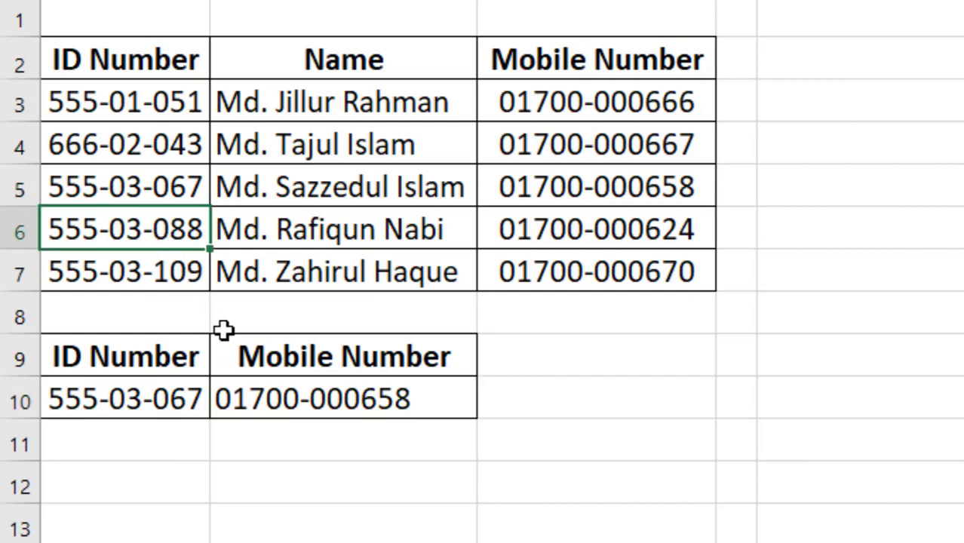
key(ctrl+c)
click(141, 386)
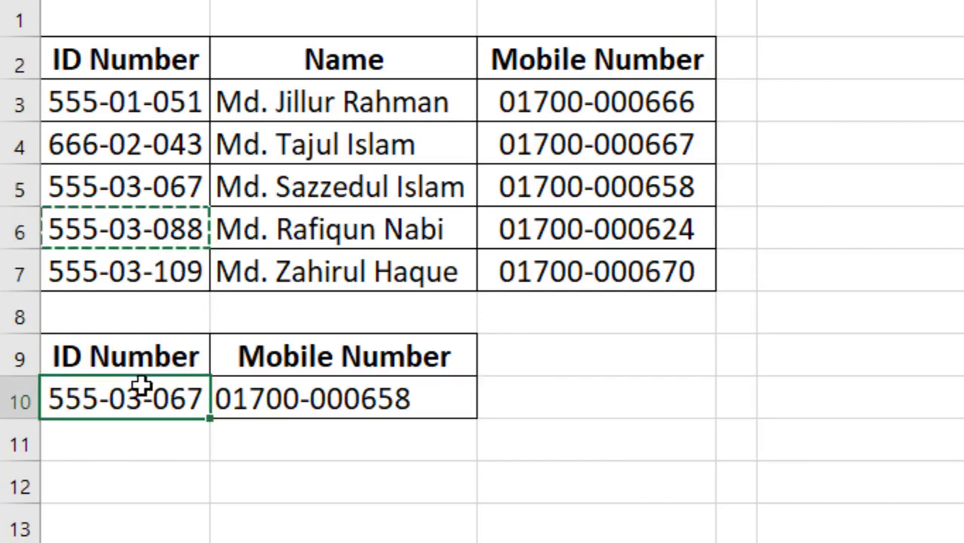
key(ctrl+v)
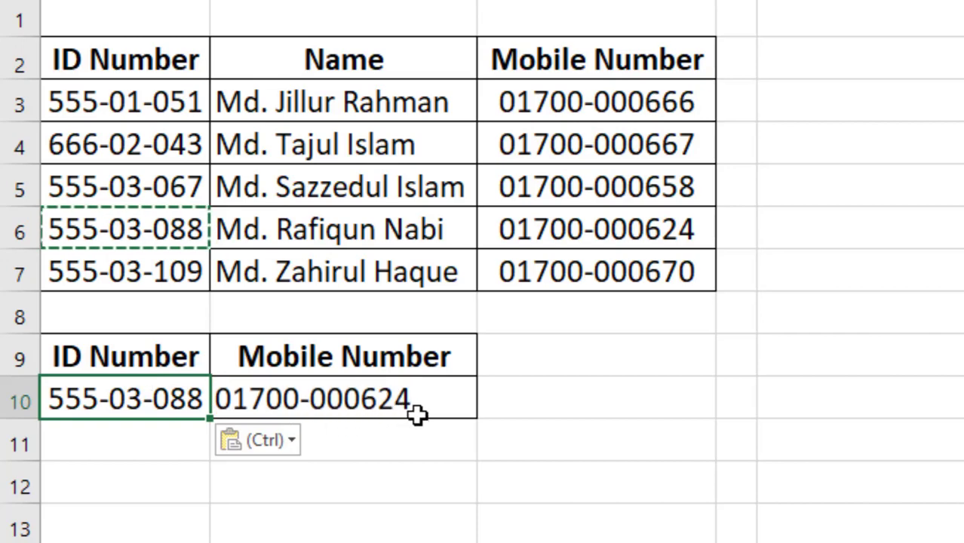
click(419, 403)
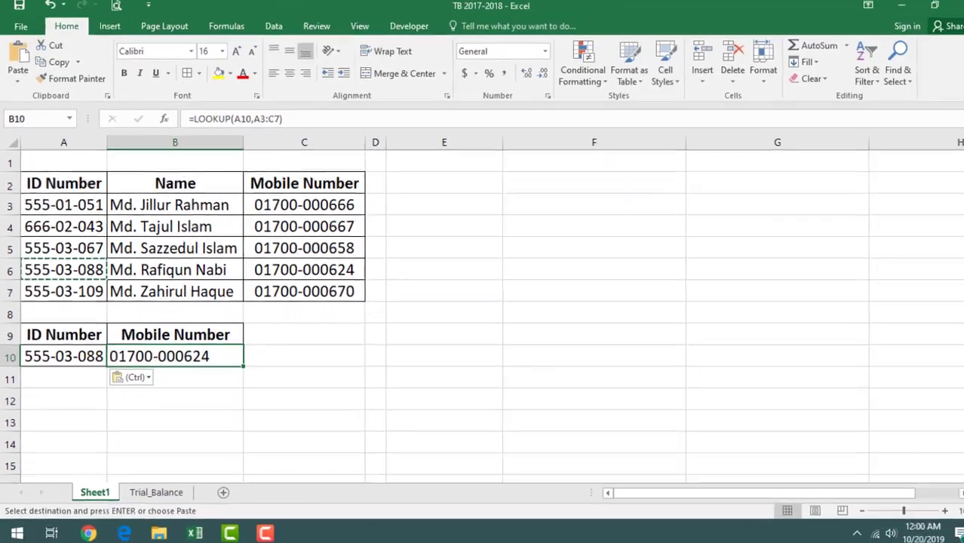
click(959, 240)
Enter =LOOKUP(A25,A18:B22) in the Name cell B25 for ID 555-03-088.
drag(959, 240, 958, 456)
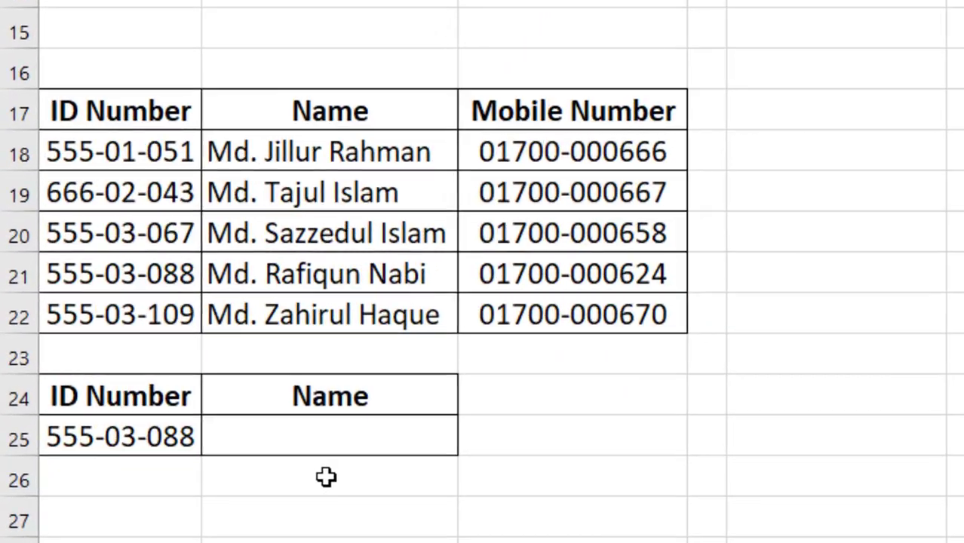
click(159, 457)
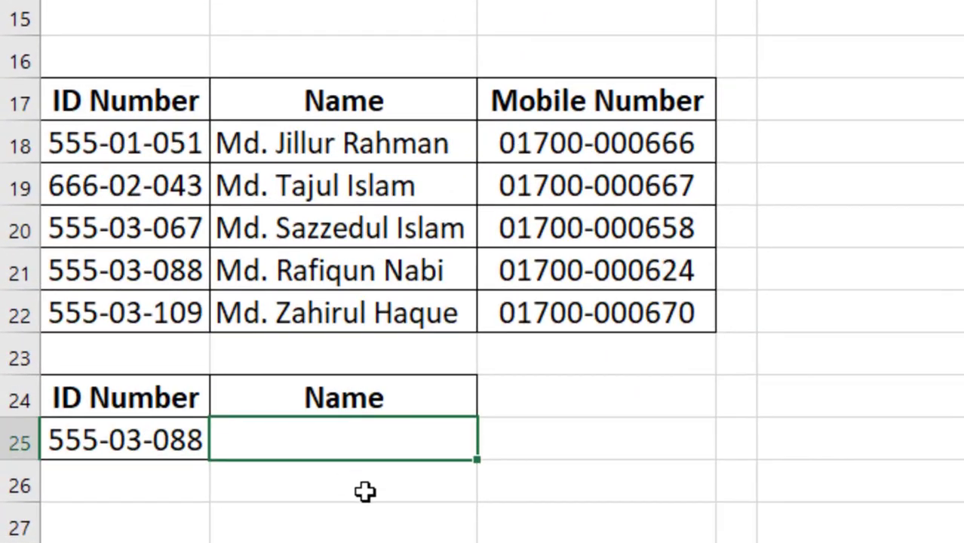
text(=Lo)
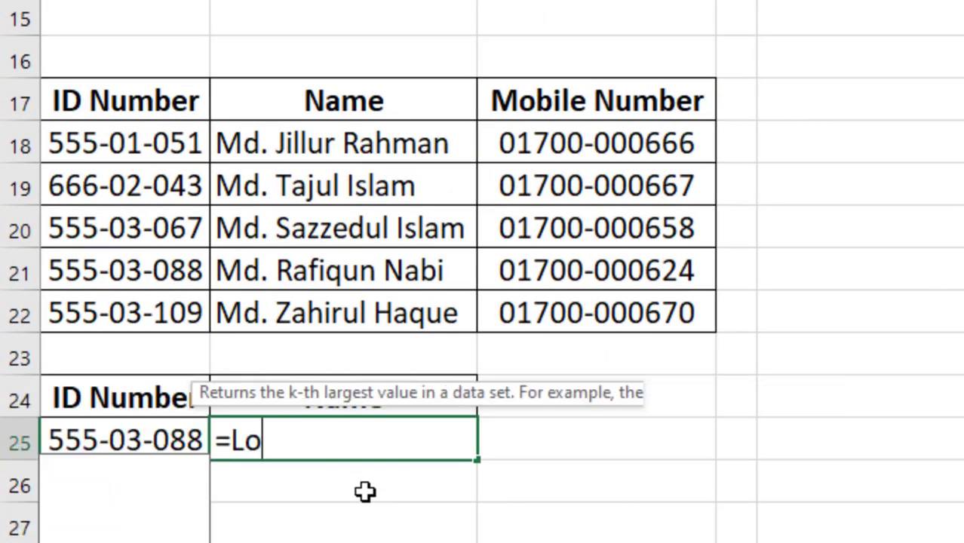
text(kk)
key(BackSpace)
key(BackSpace)
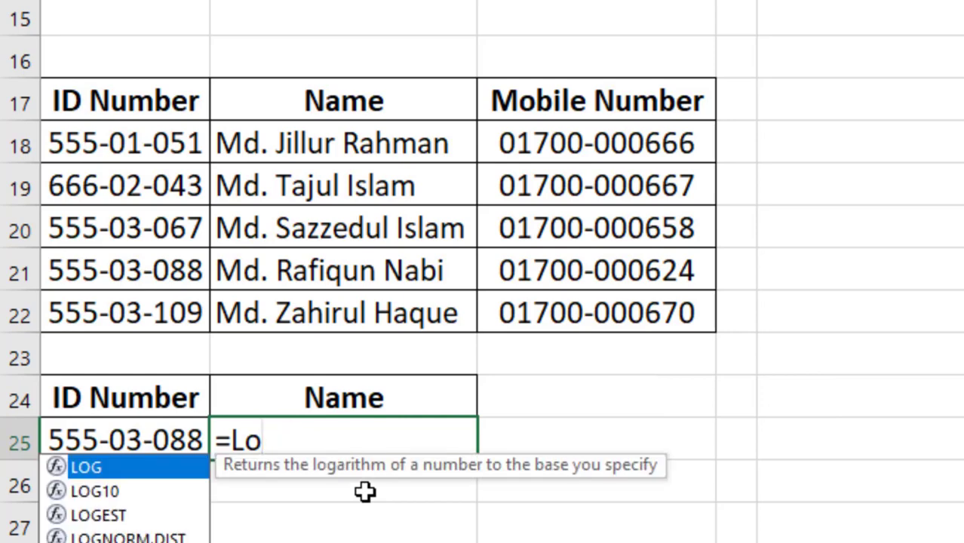
text(oku)
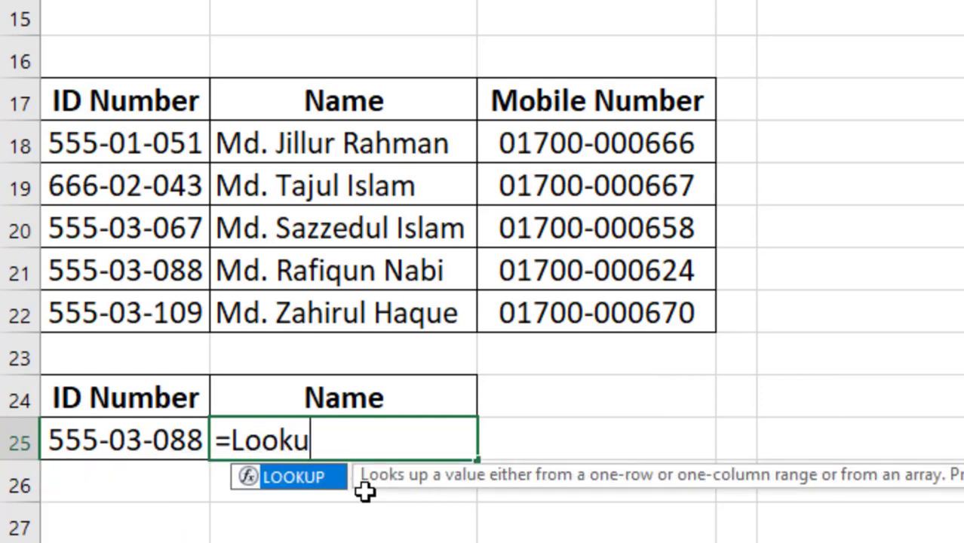
text(p()
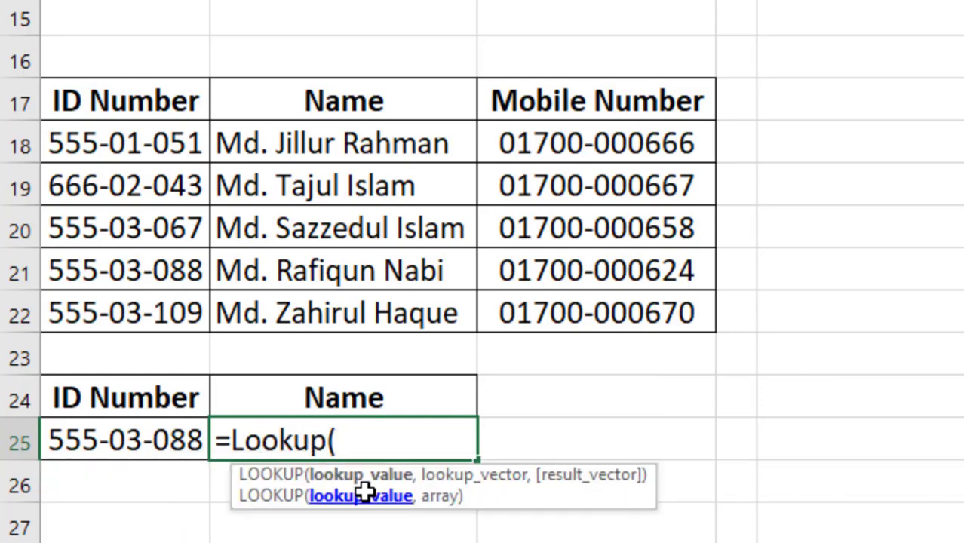
click(135, 440)
text(,)
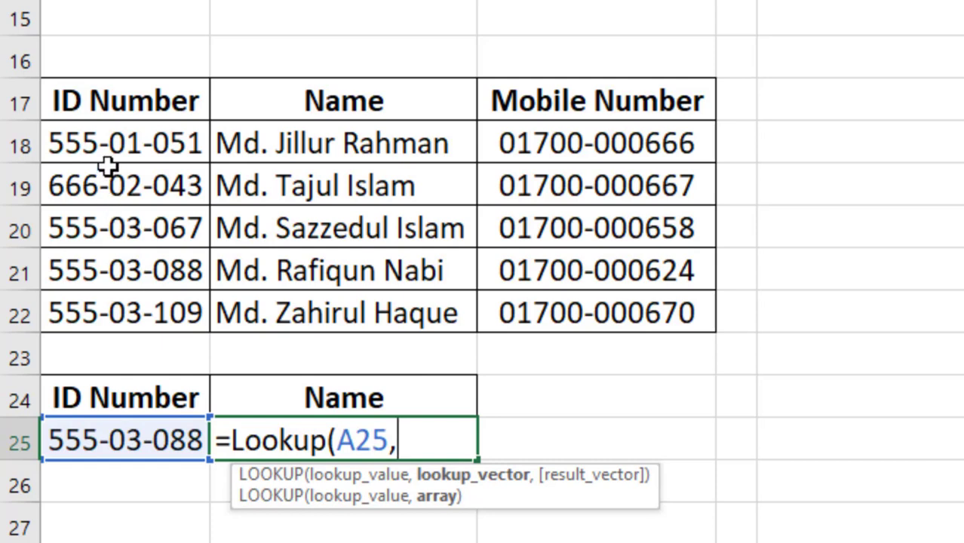
drag(106, 144, 391, 302)
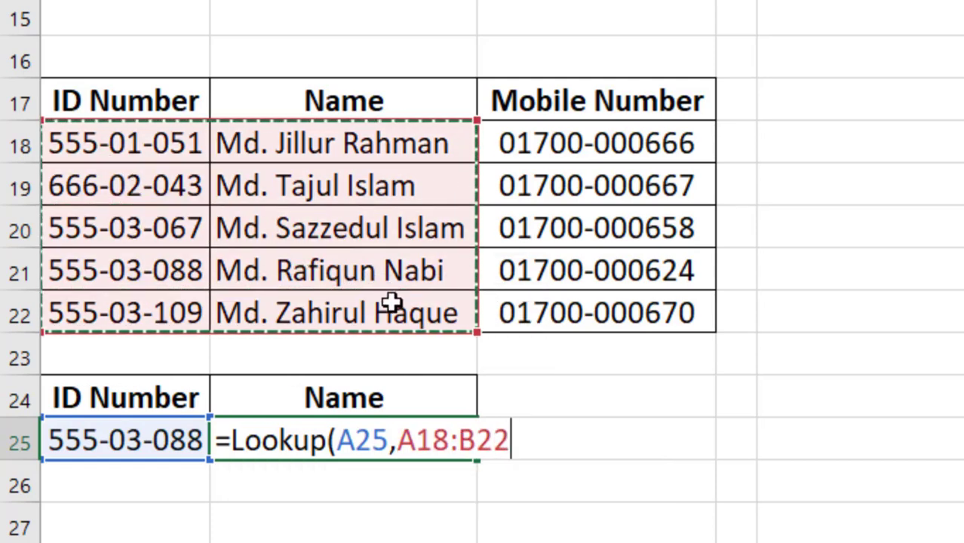
key(Return)
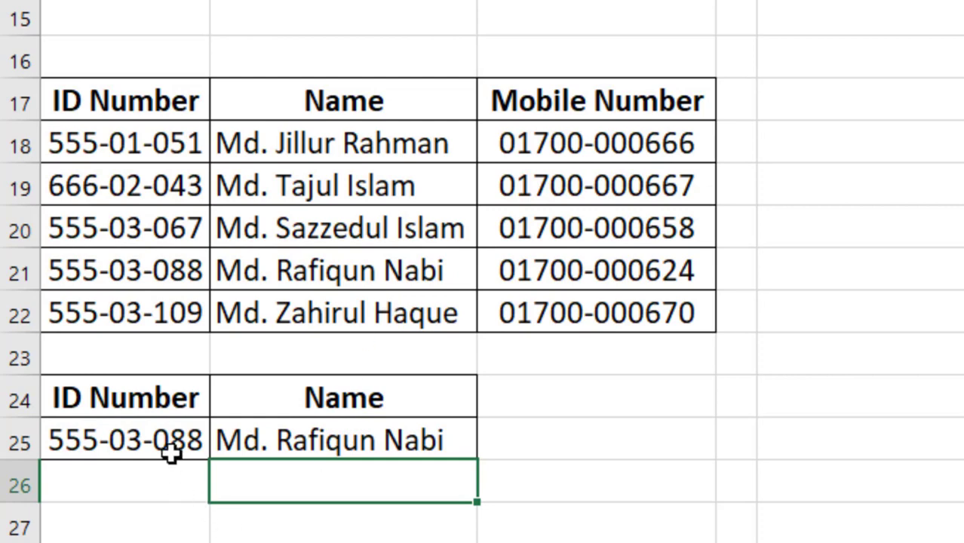
Check the returned name against the table and review the B25 formula.
click(343, 278)
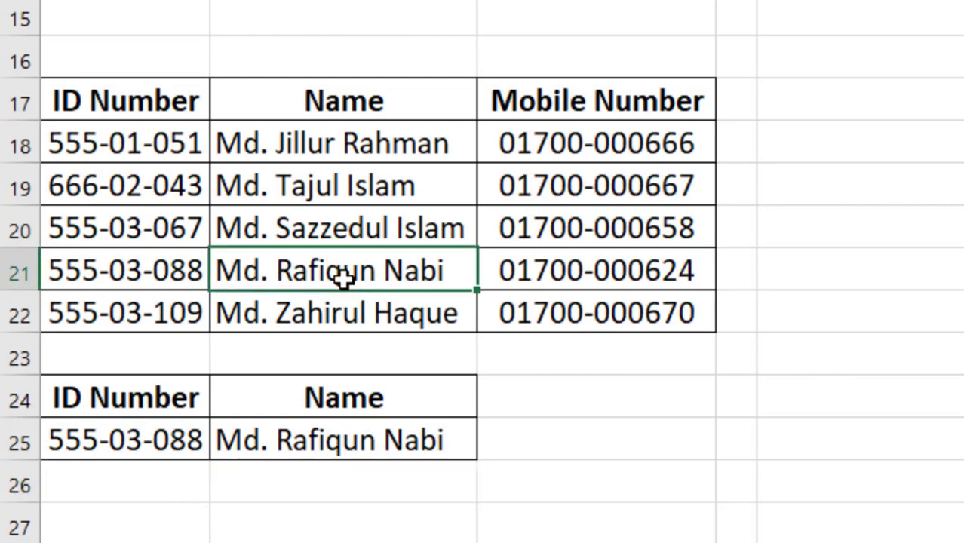
double_click(372, 440)
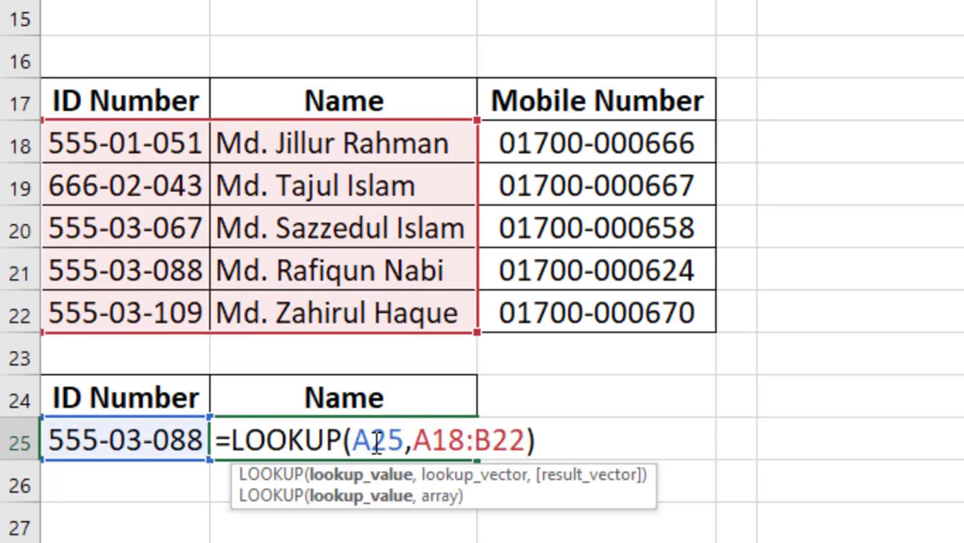
key(Return)
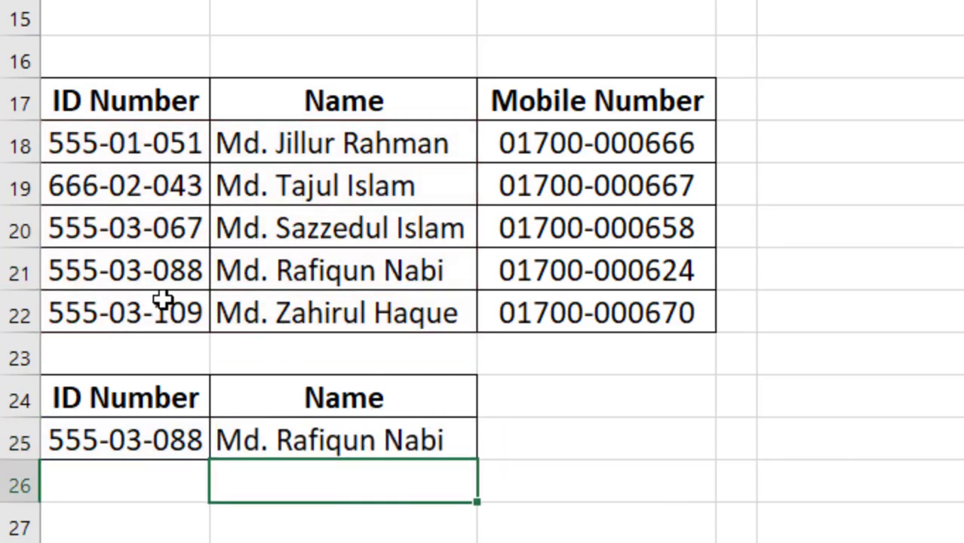
Copy ID 555-03-109 from A22 into A25 so the Name lookup returns that person's name.
click(172, 320)
key(ctrl+c)
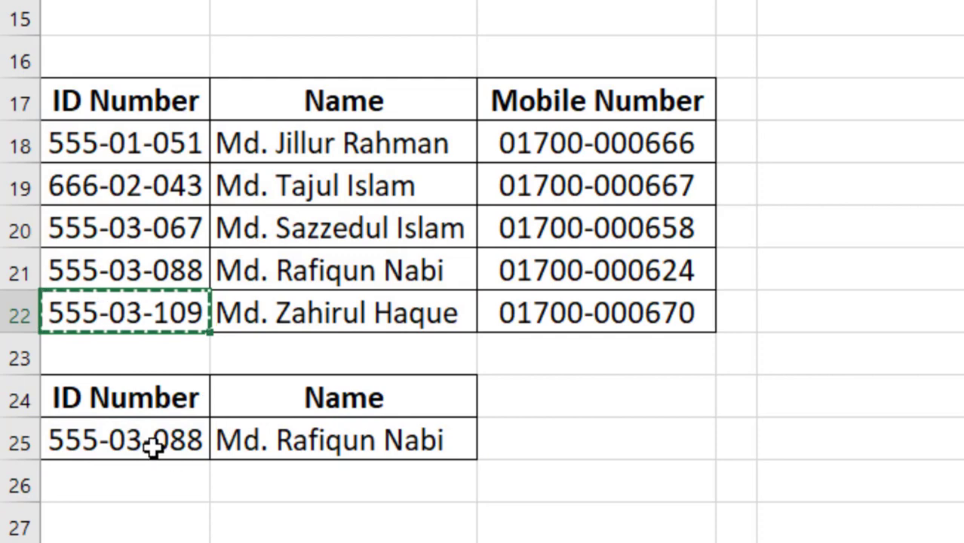
click(153, 445)
ctrl+click(154, 445)
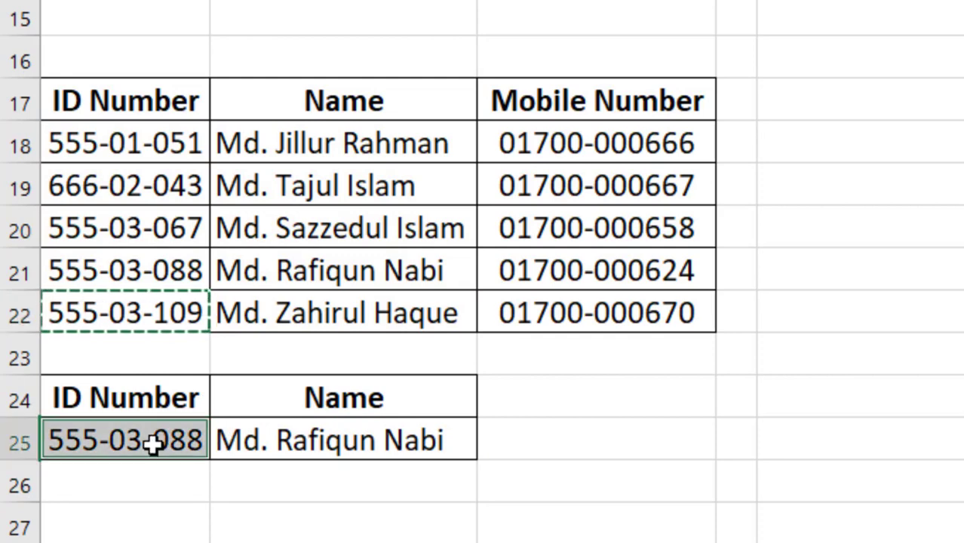
click(135, 312)
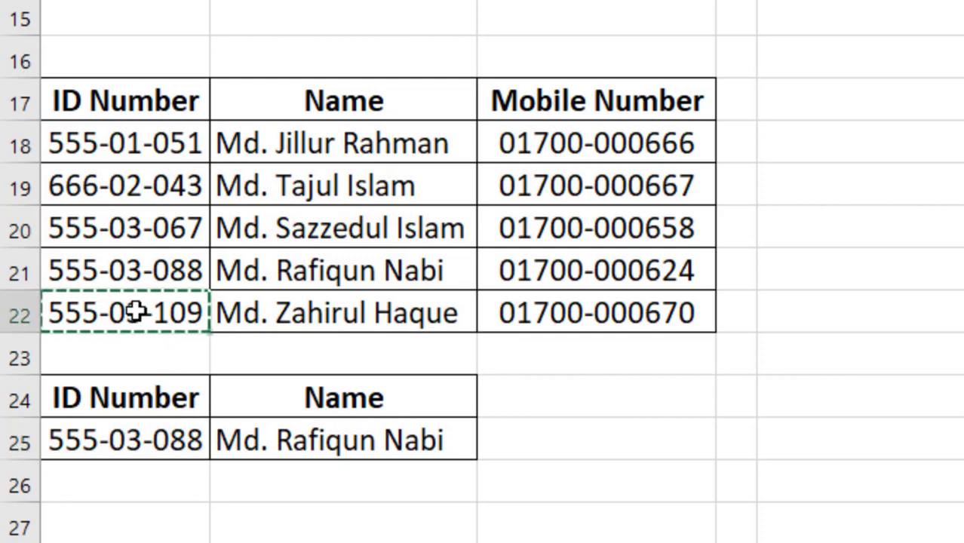
click(104, 445)
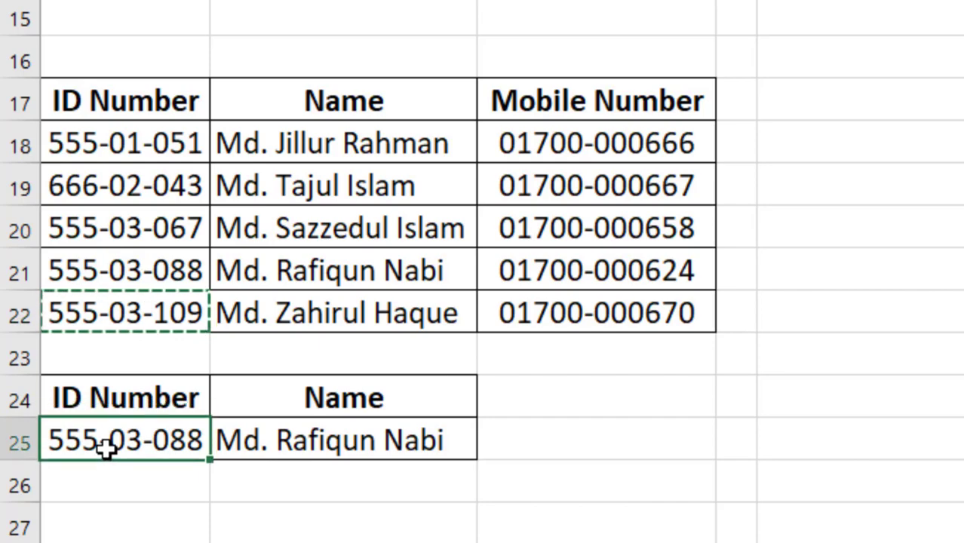
key(ctrl+v)
click(530, 469)
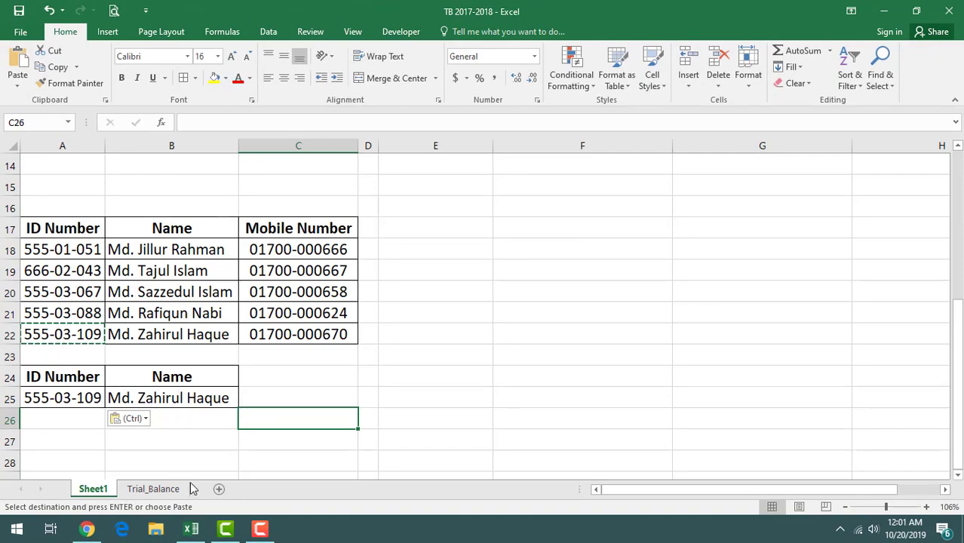
On Trial_Balance, begin =LOOKUP(A19,A7:A14,B7:B14) in B19 for account 1010107.
click(153, 490)
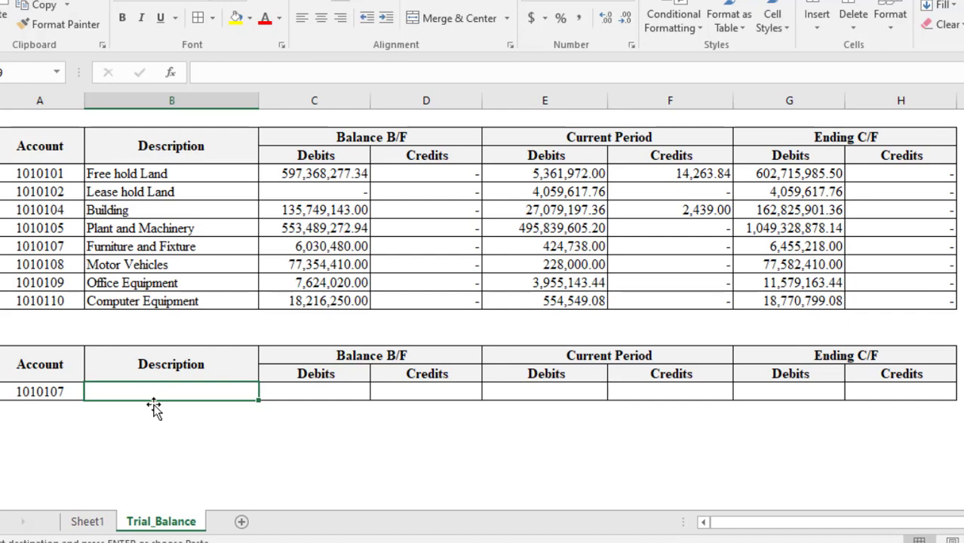
text(=)
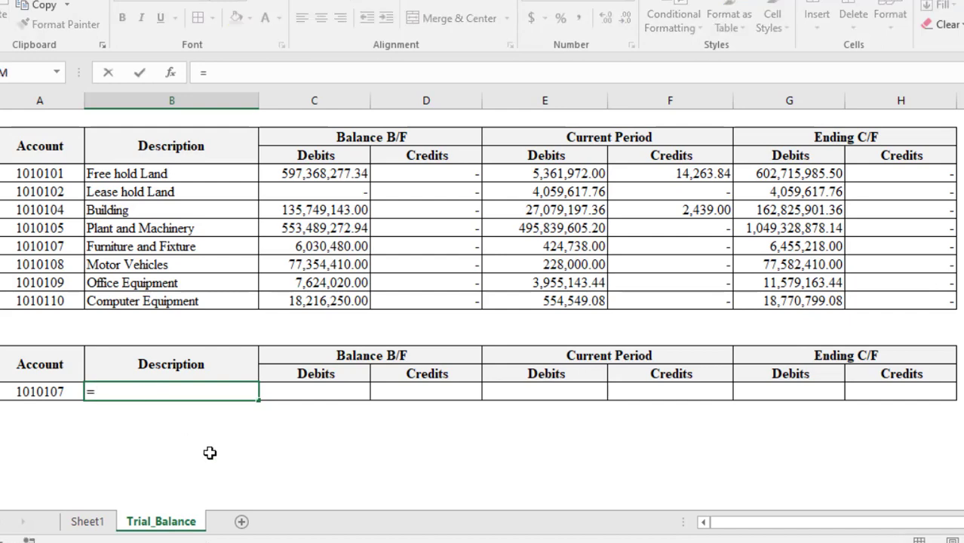
text(Lokk)
key(BackSpace)
text(ok)
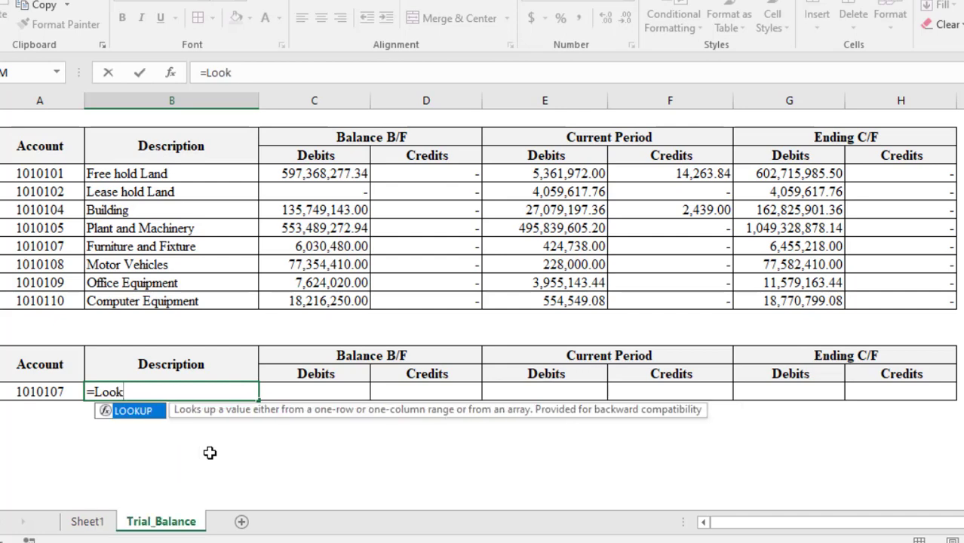
text(up()
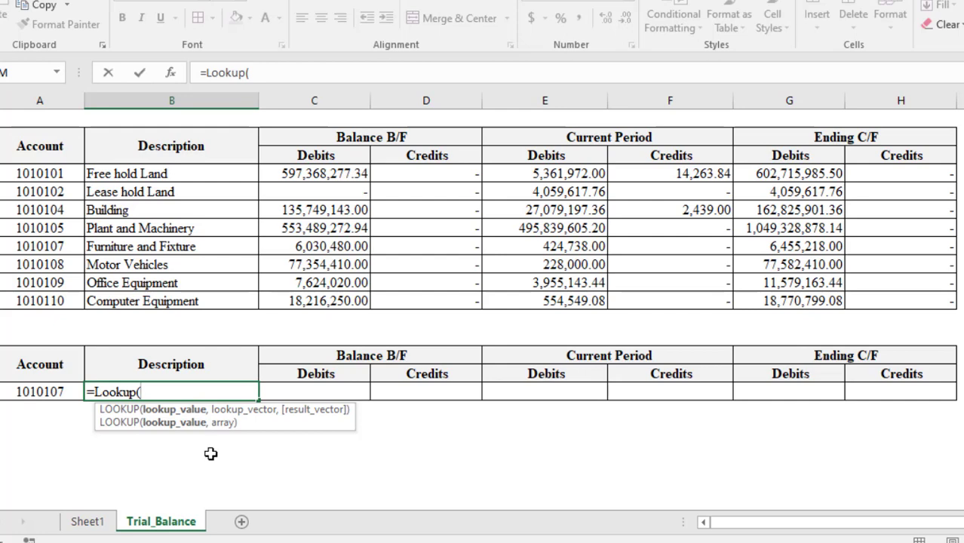
click(38, 391)
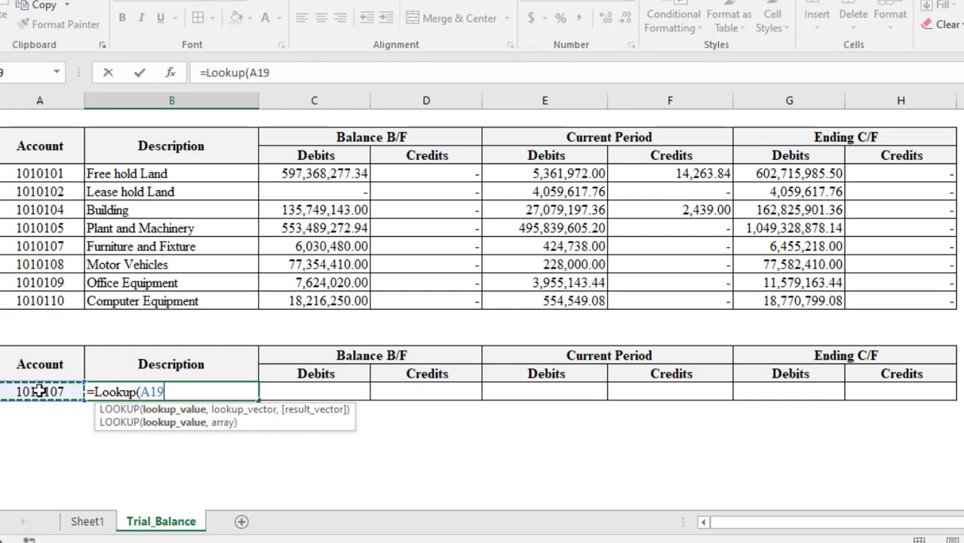
text(,)
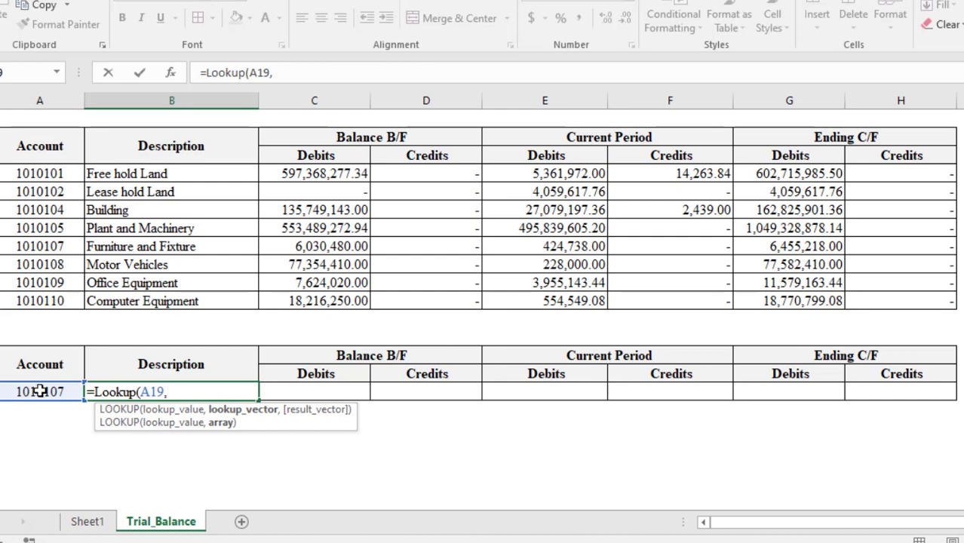
click(39, 176)
drag(39, 185, 36, 301)
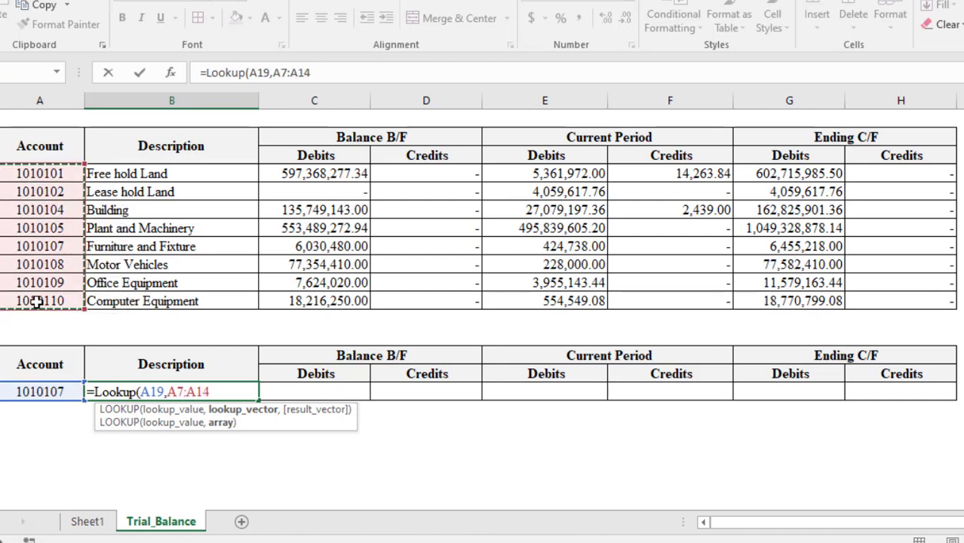
text(,)
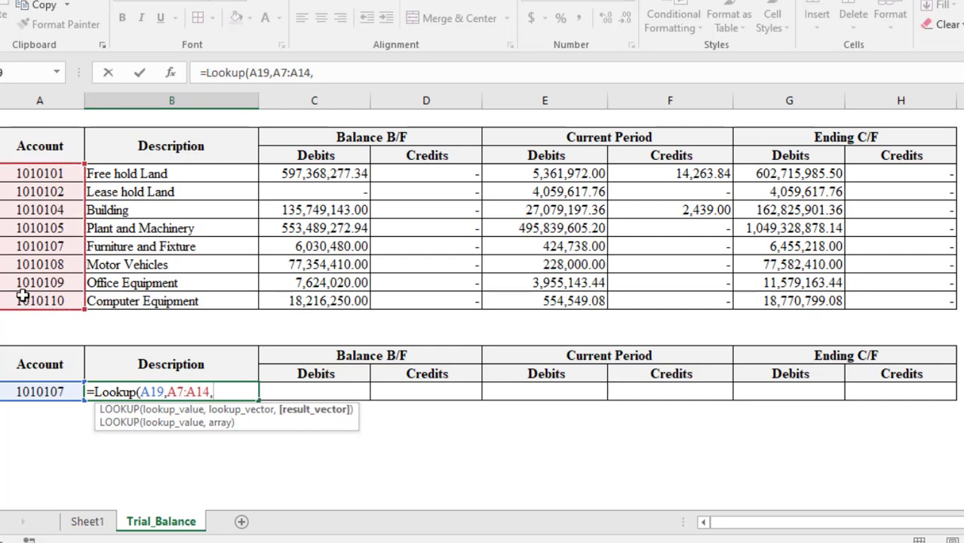
drag(143, 172, 139, 299)
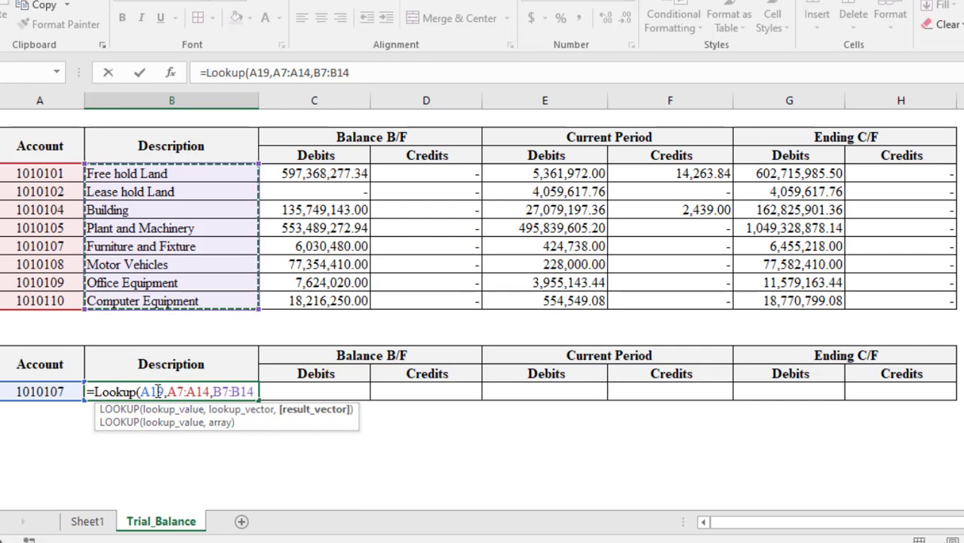
Make $A$19 and $A$7:$A$14 absolute and commit, returning Furniture and Fixture.
click(158, 392)
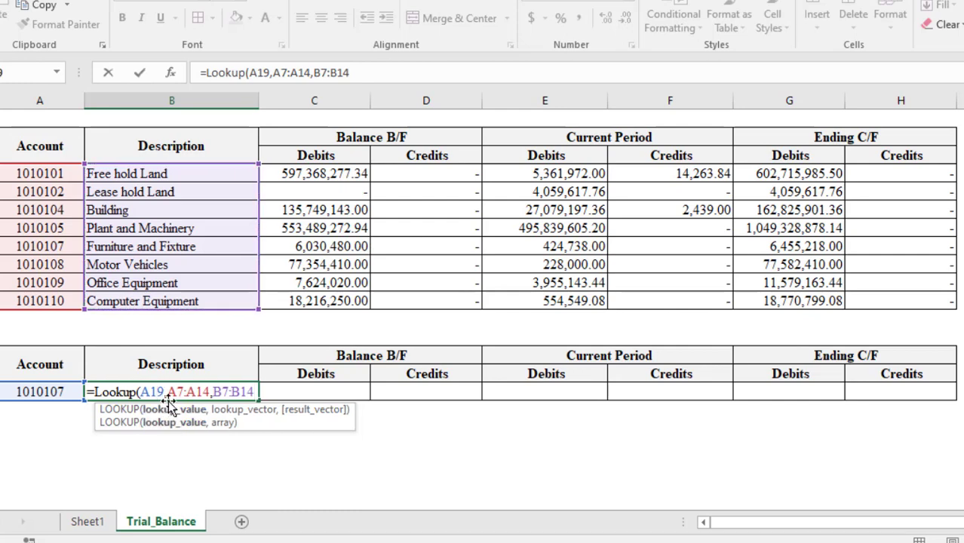
key(F4)
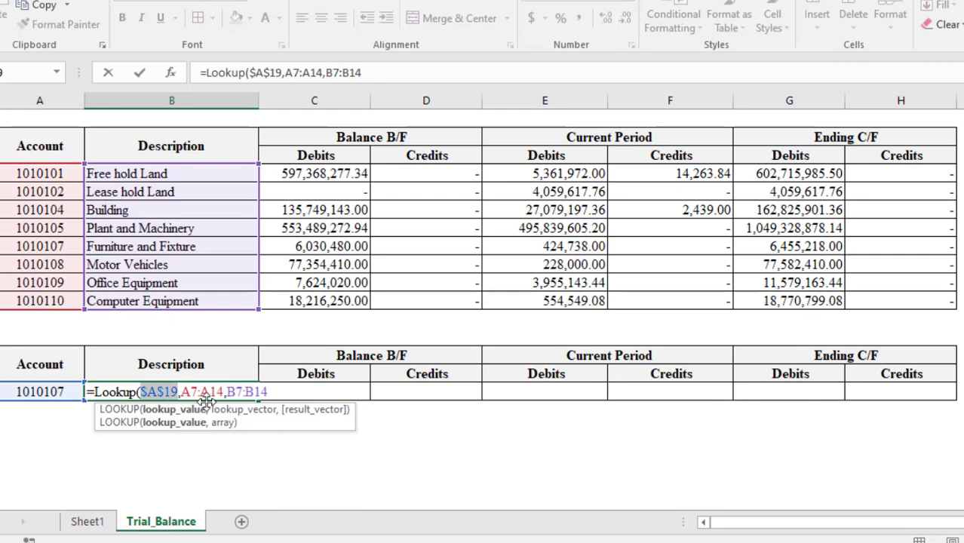
click(196, 392)
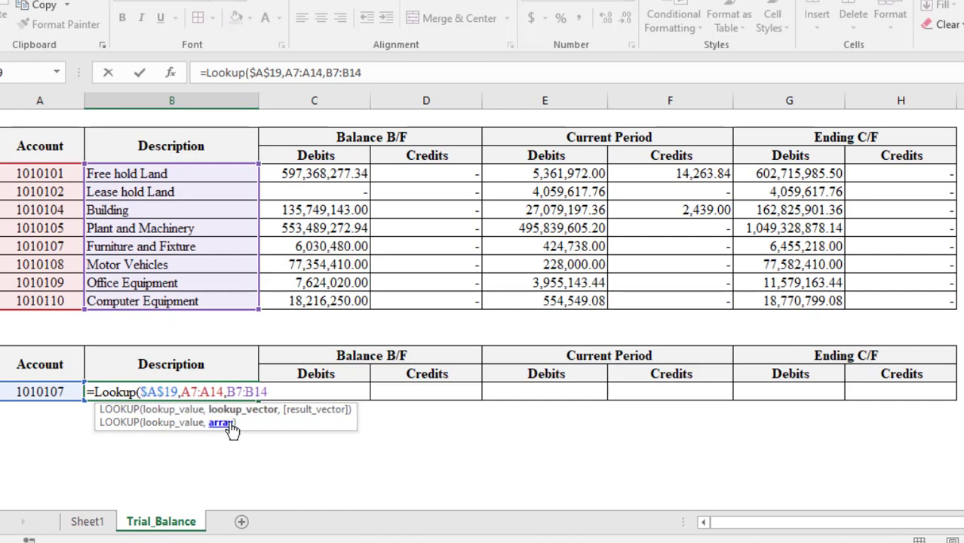
key(F4)
click(233, 394)
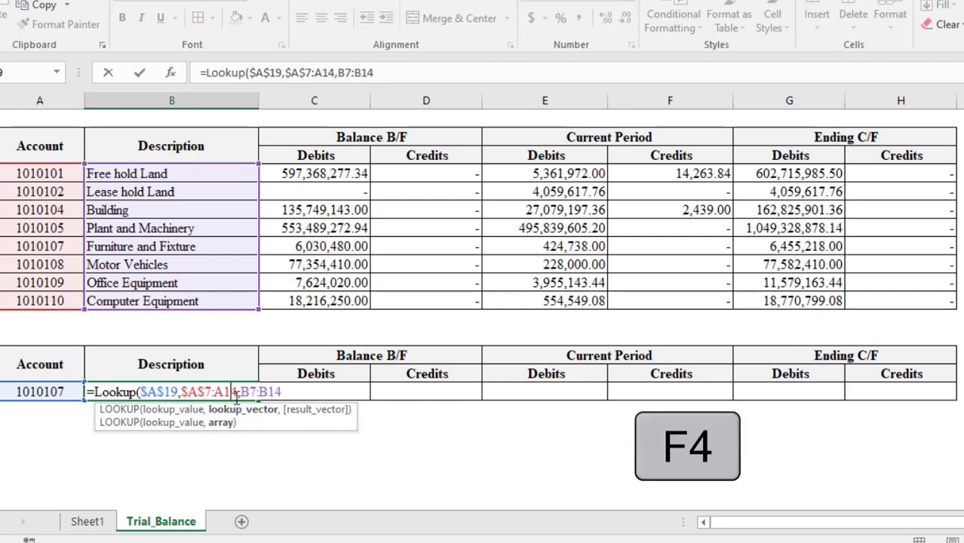
key(F4)
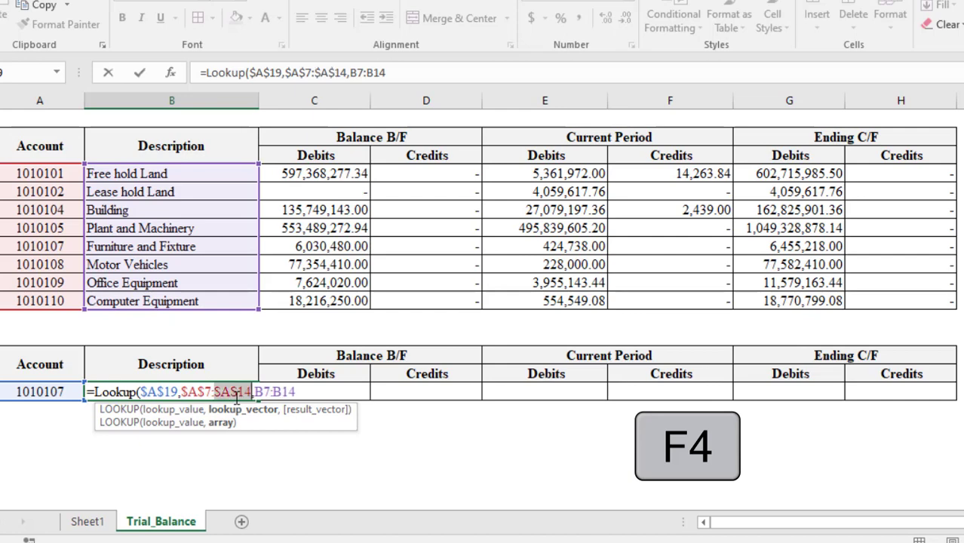
key(Return)
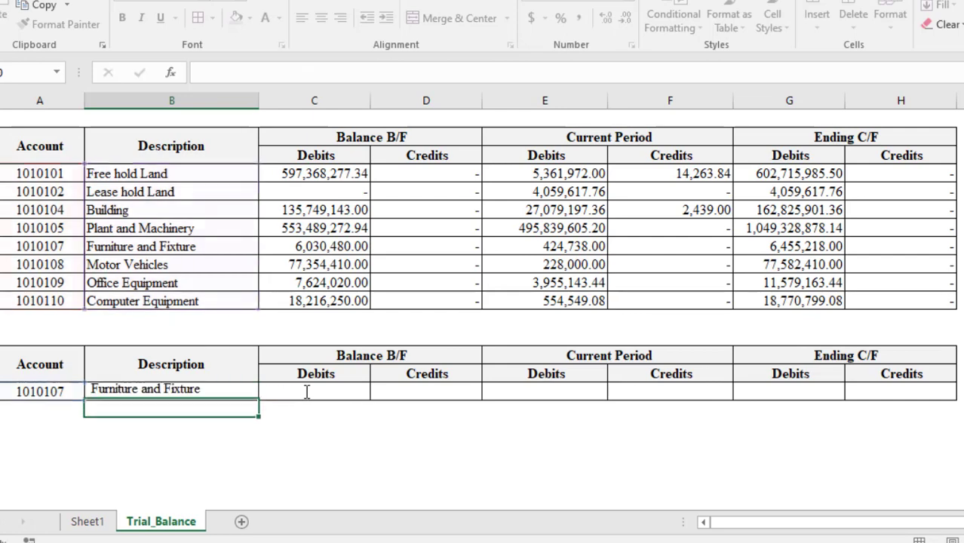
click(178, 392)
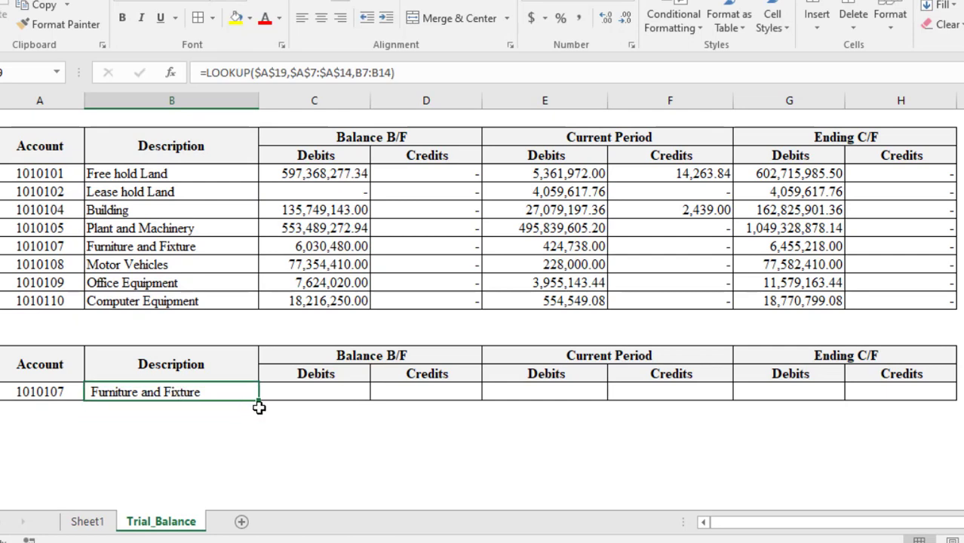
Fill the B19 formula right to column H and compare with source row 11.
mouse_move(258, 404)
mouse_down()
mouse_move(559, 405)
mouse_move(955, 386)
mouse_up()
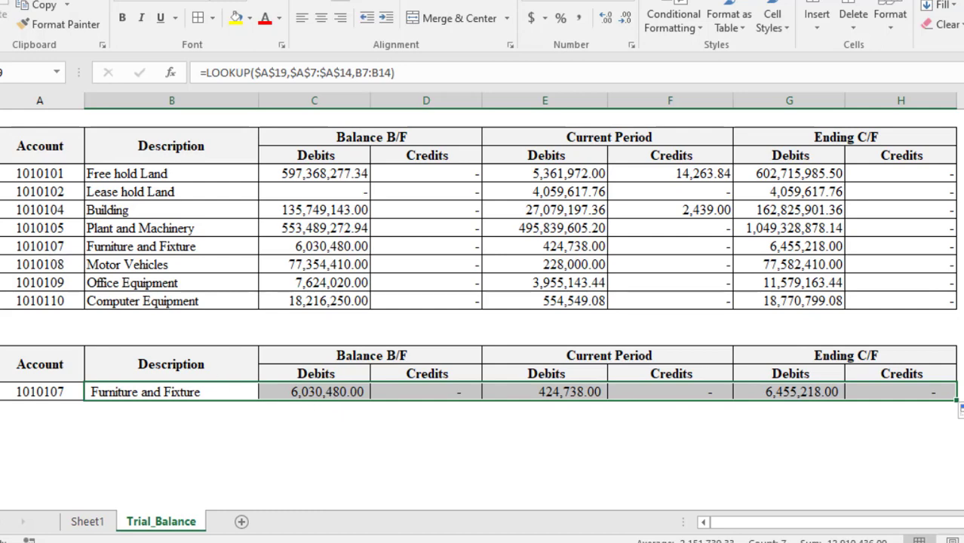
click(1, 245)
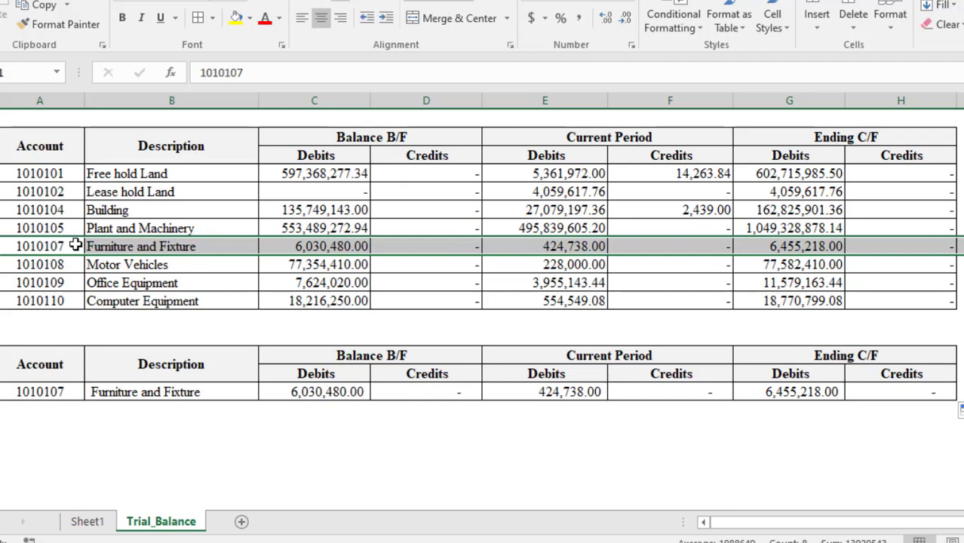
Paste account 1010104 from A9 into A19 and compare the Building figures with row 9.
click(55, 211)
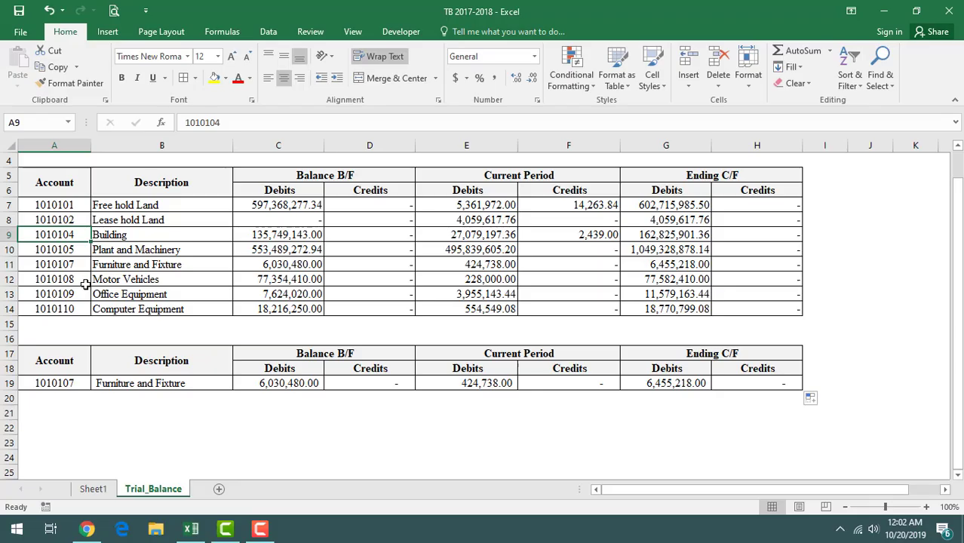
key(ctrl+c)
click(67, 382)
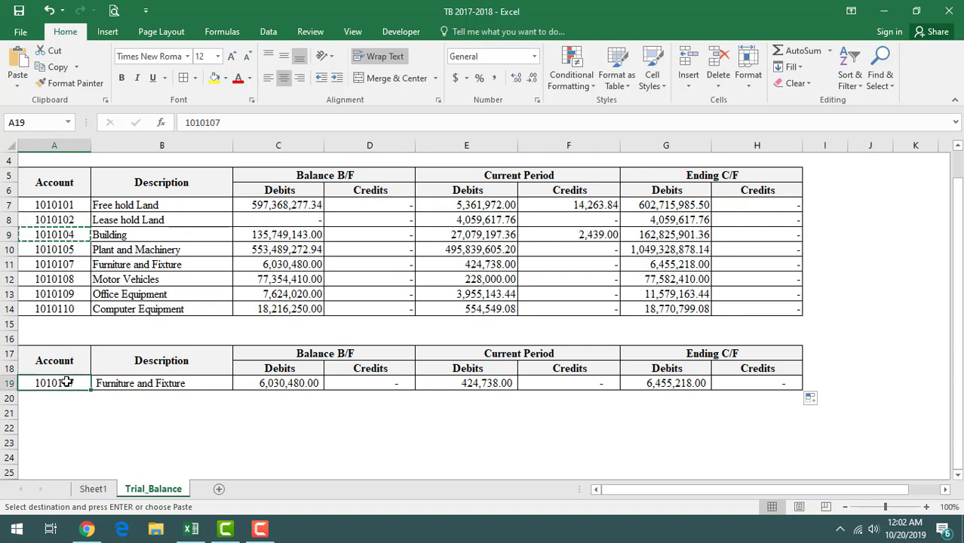
key(ctrl+v)
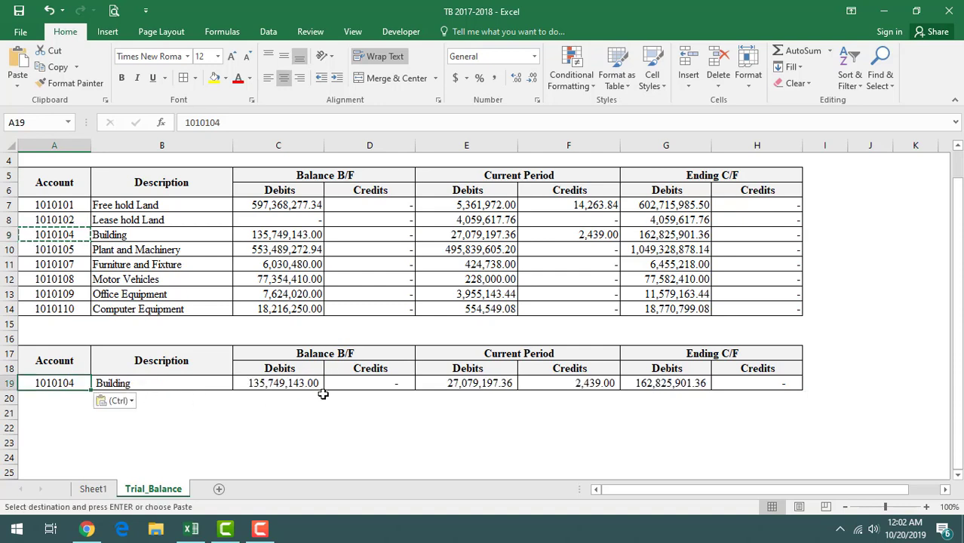
click(9, 294)
click(9, 234)
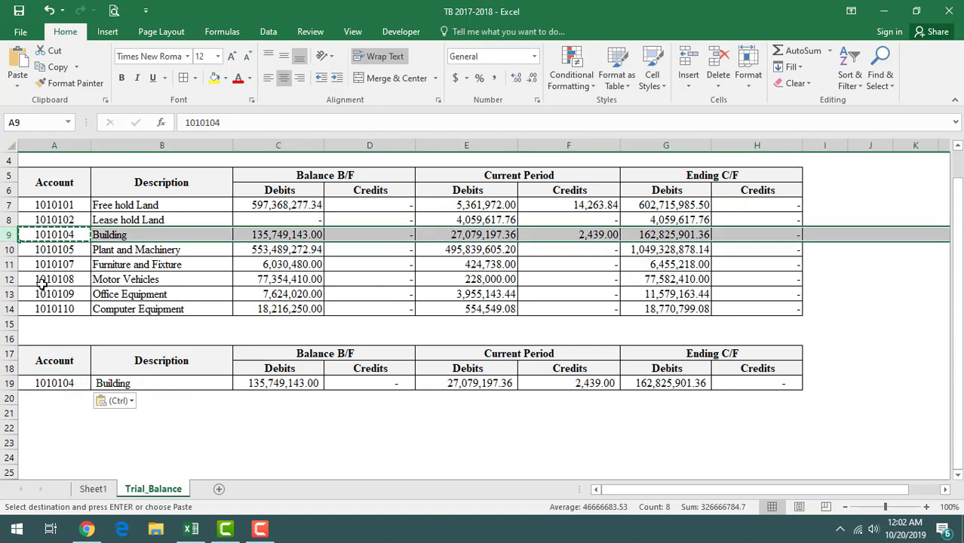